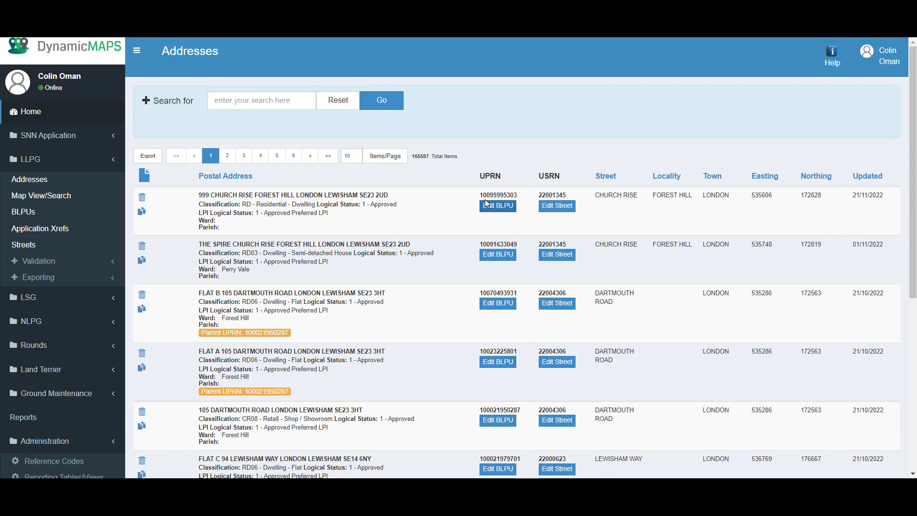
Step: Open the BLPU of the first address in the list for editing and bring up the map's drawing tools
click(498, 208)
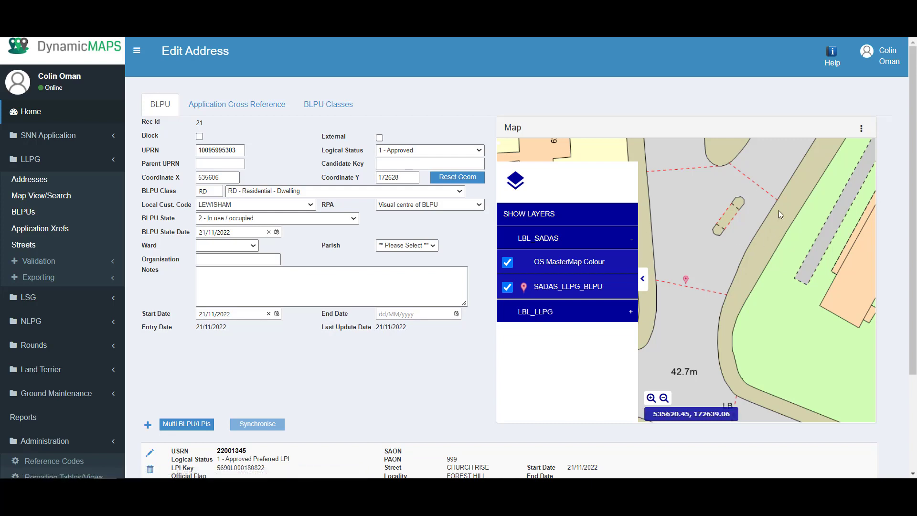
click(863, 129)
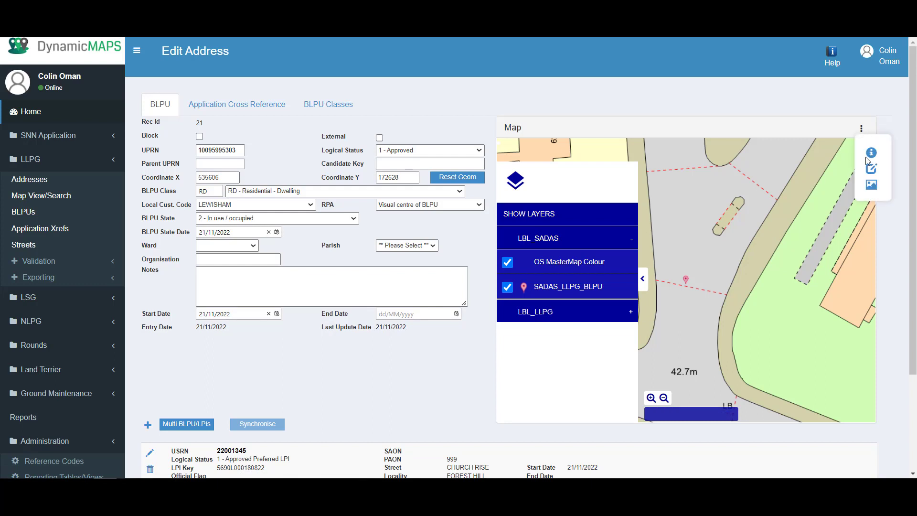
click(871, 171)
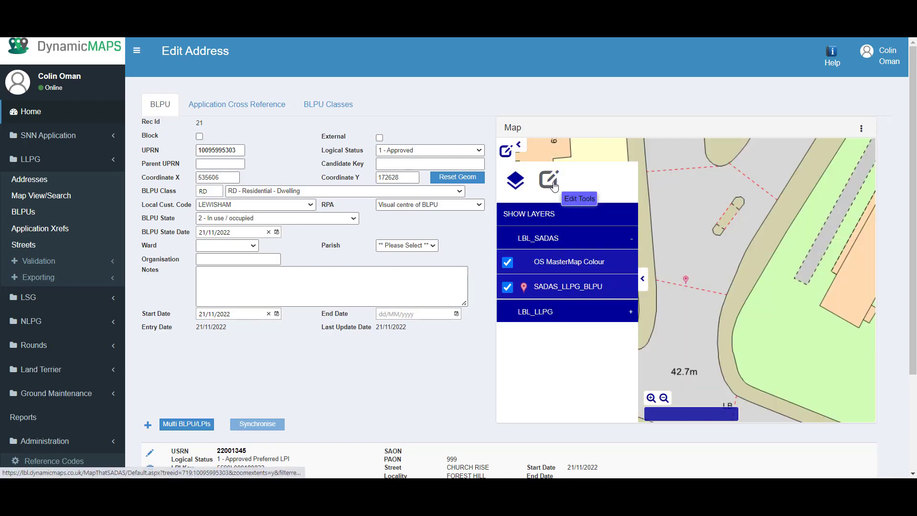
click(553, 184)
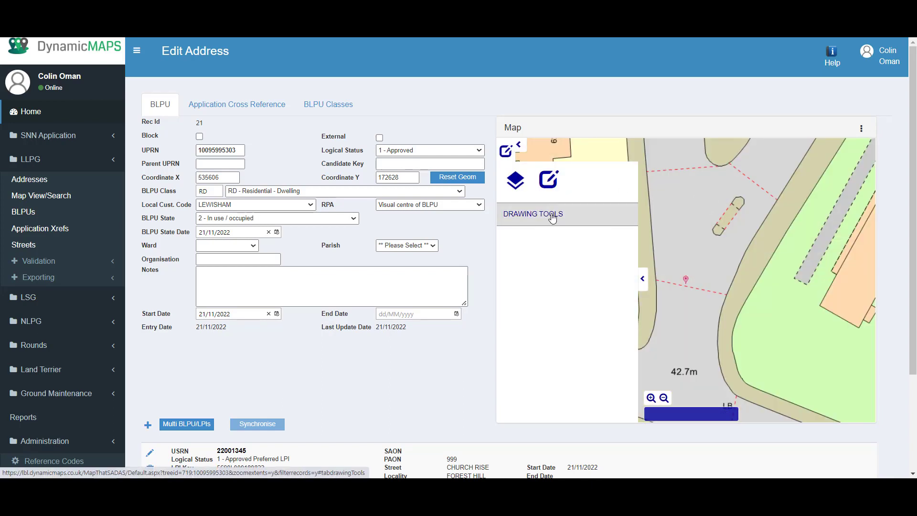
click(553, 215)
scroll(628, 206, down, 1)
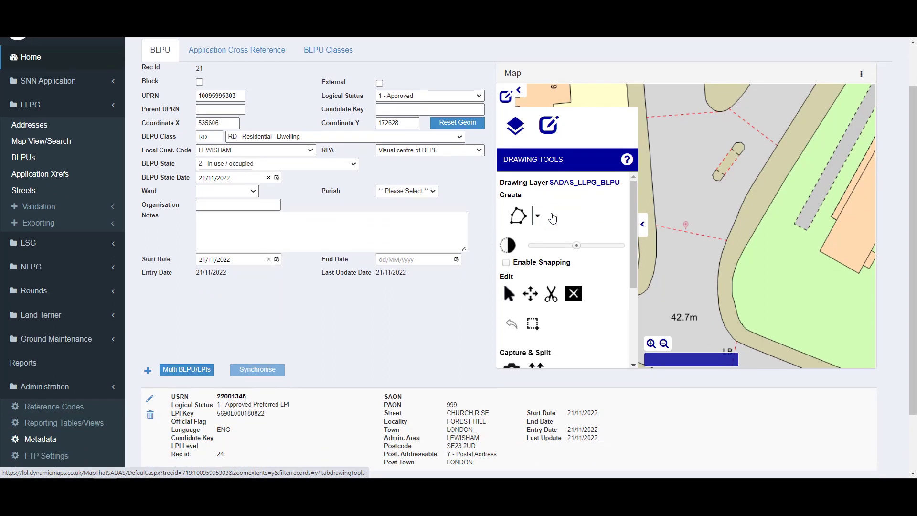
scroll(629, 206, down, 2)
scroll(631, 209, up, 1)
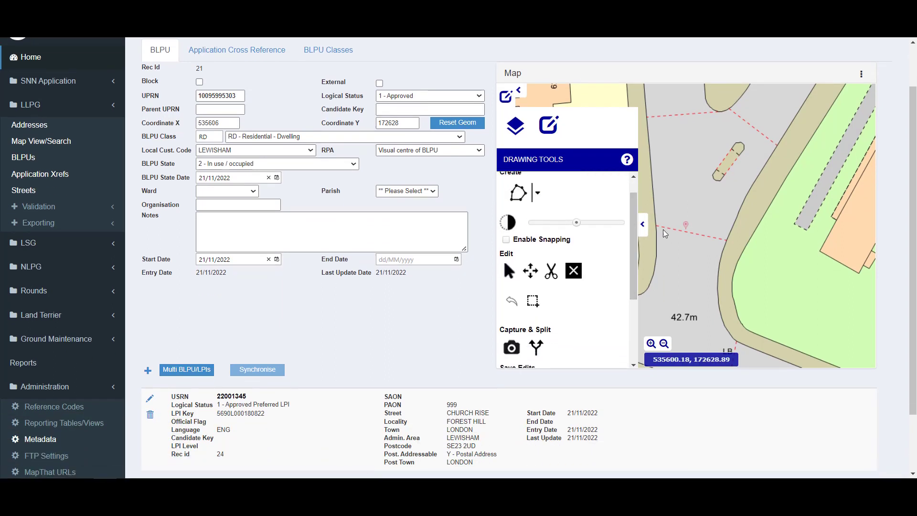
Step: Move the BLPU point from the road junction onto the building numbered 55 with Move Shape and save the edit
scroll(796, 157, down, 1)
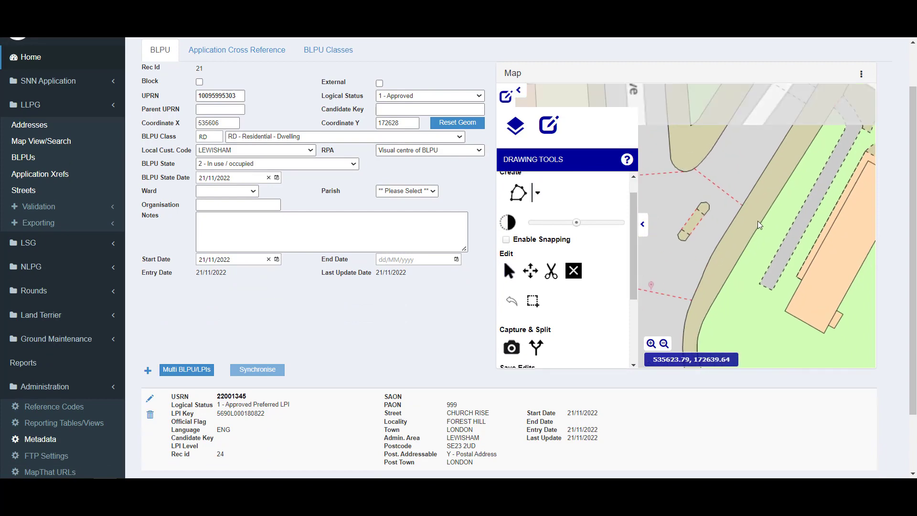
drag(796, 156, 760, 219)
scroll(759, 219, down, 1)
drag(810, 190, 770, 255)
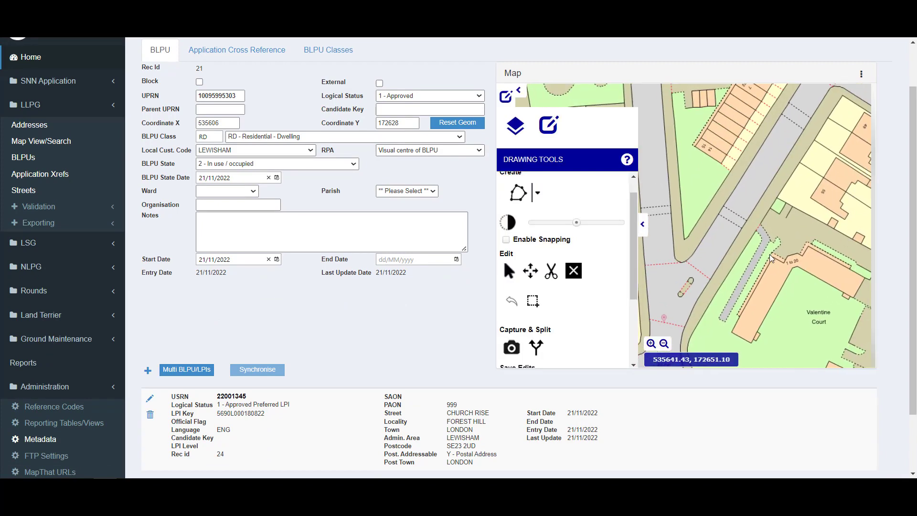
scroll(770, 258, down, 2)
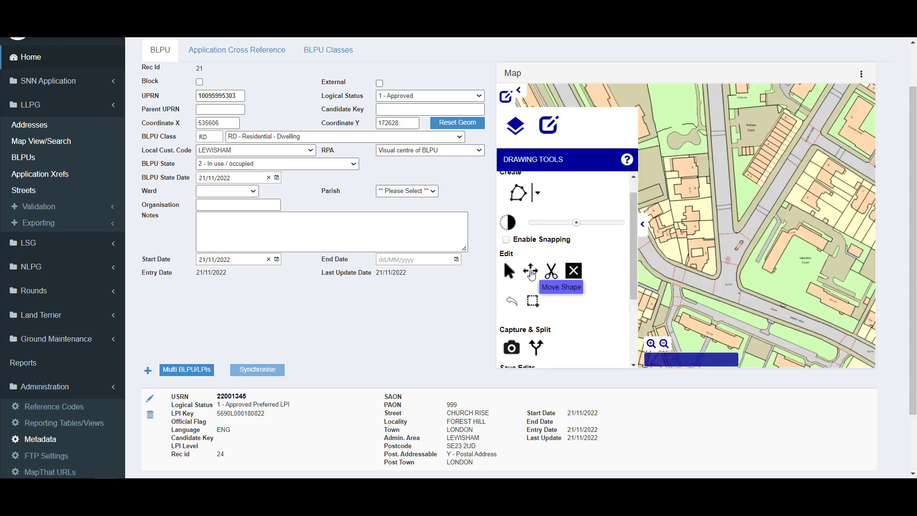
click(530, 271)
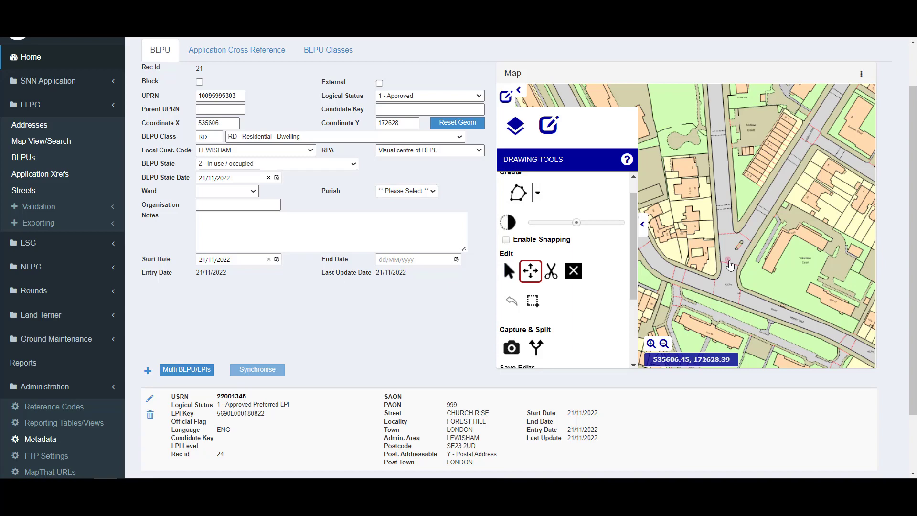
mouse_move(729, 266)
mouse_down()
mouse_move(797, 187)
mouse_move(824, 191)
mouse_move(813, 203)
mouse_up()
scroll(631, 206, down, 3)
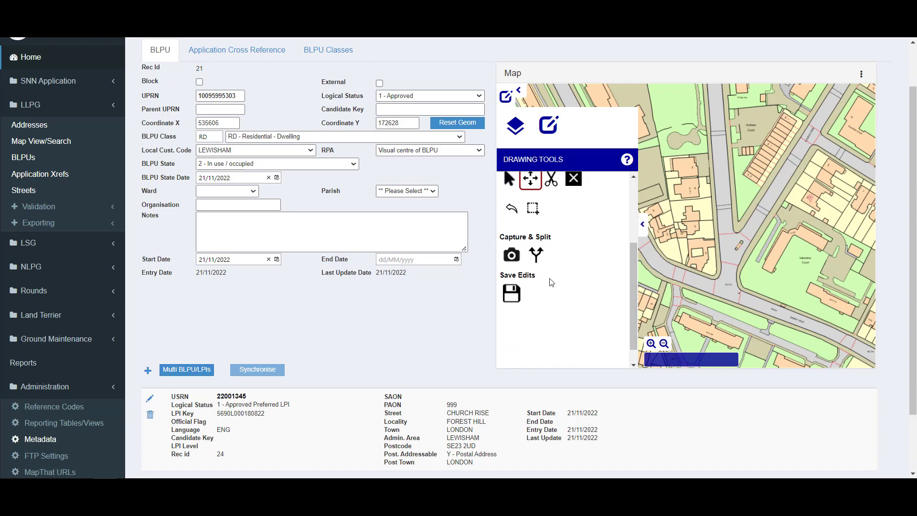
click(510, 298)
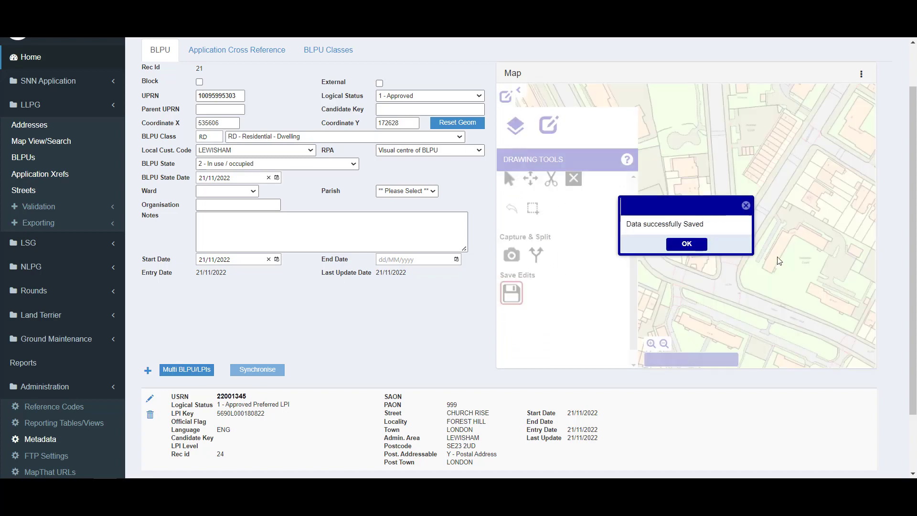
click(686, 244)
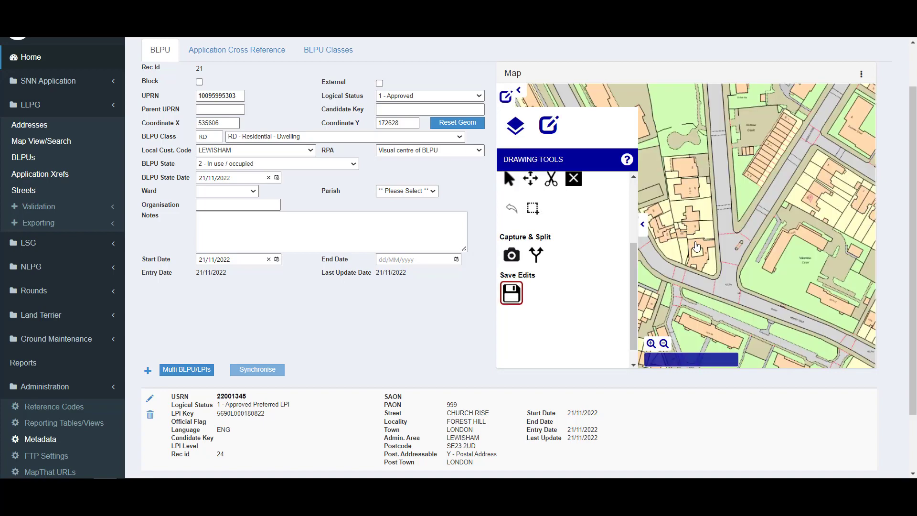
Step: Enable snapping for the drawing tools on the SADAS_MasterMap layer, with the map centred on building 55
drag(823, 232, 776, 257)
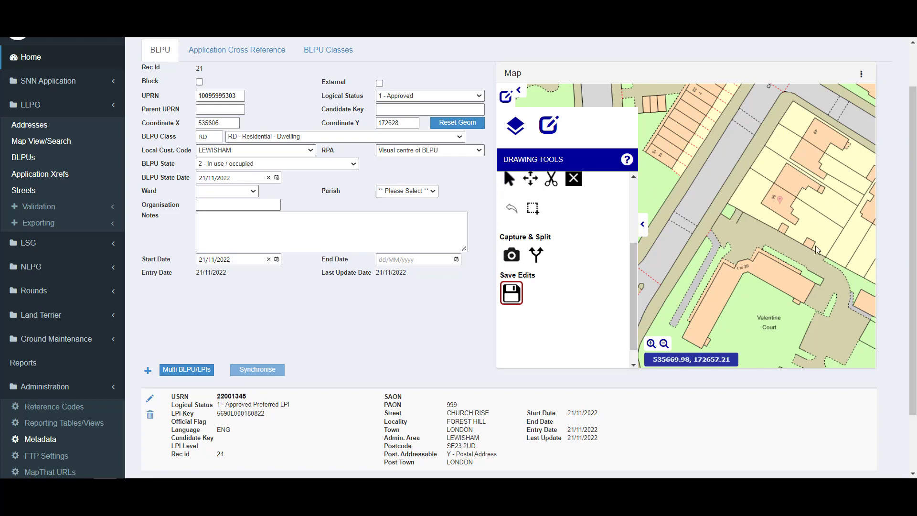
drag(635, 260, 635, 196)
scroll(836, 199, up, 1)
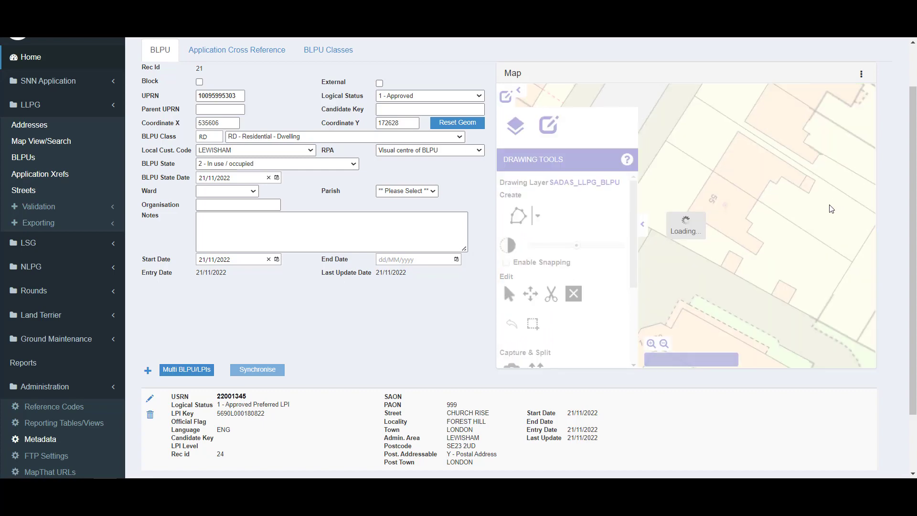
scroll(762, 231, up, 1)
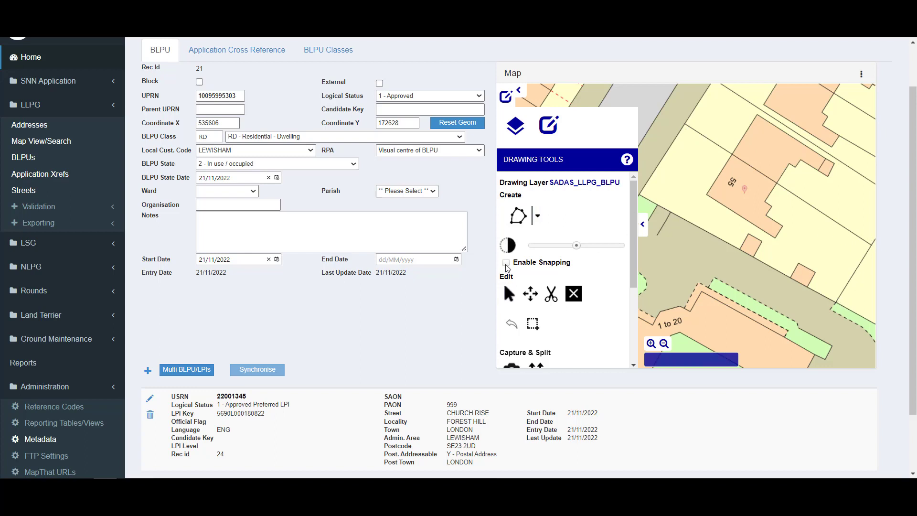
click(505, 262)
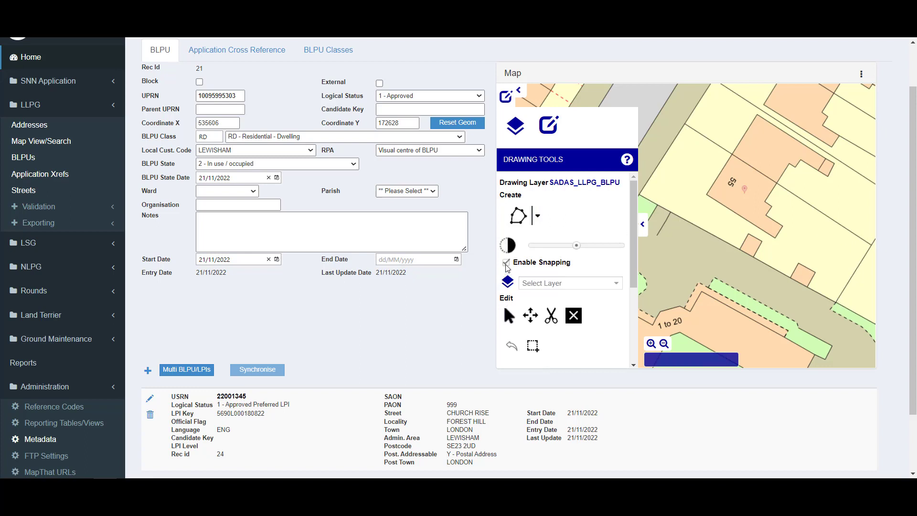
click(615, 283)
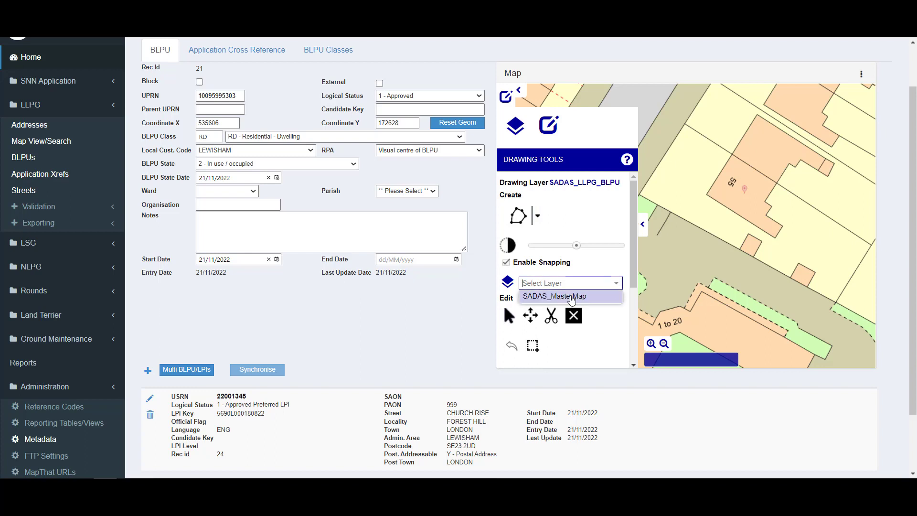
click(572, 296)
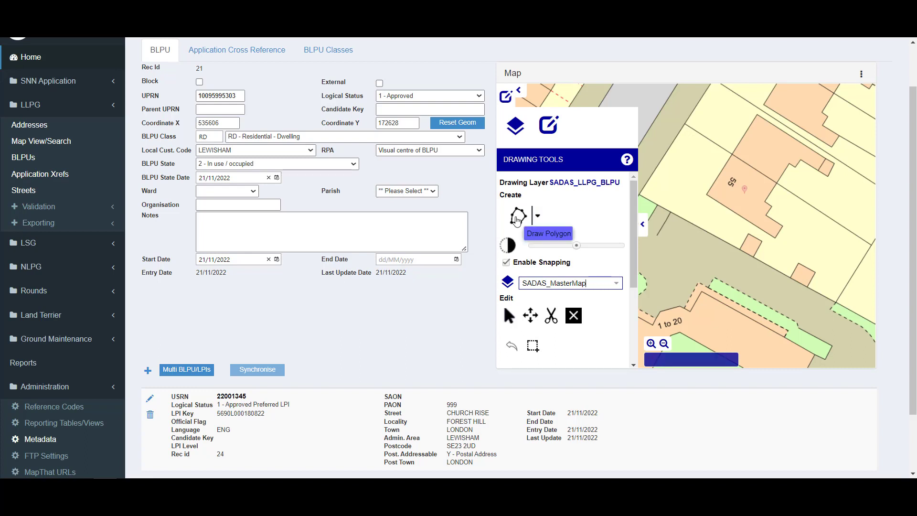
Step: Draw a polygon around the plot of building 55, following its boundary corners with an area of about 495, and save it
click(516, 218)
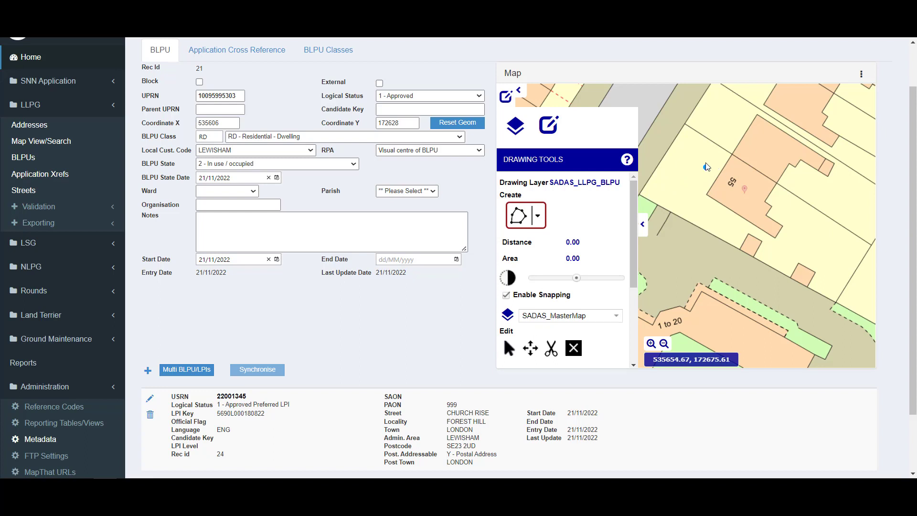
click(684, 124)
click(641, 194)
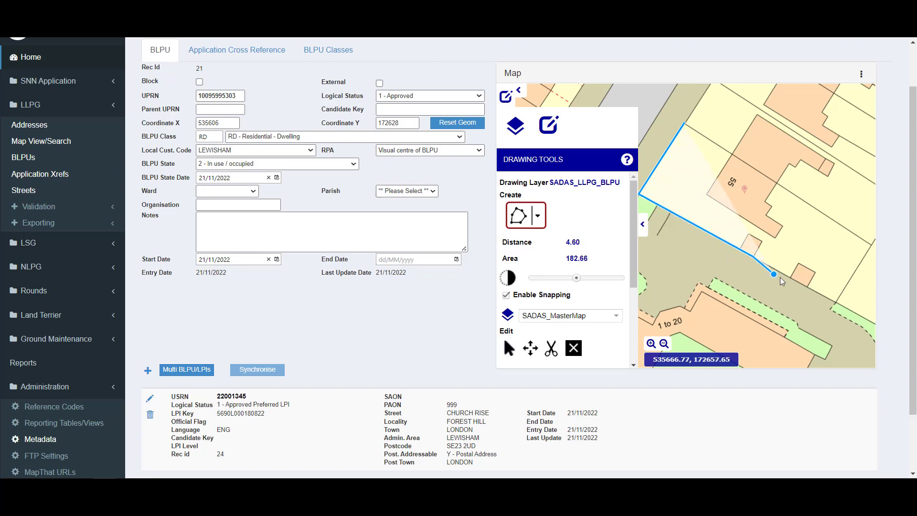
click(836, 301)
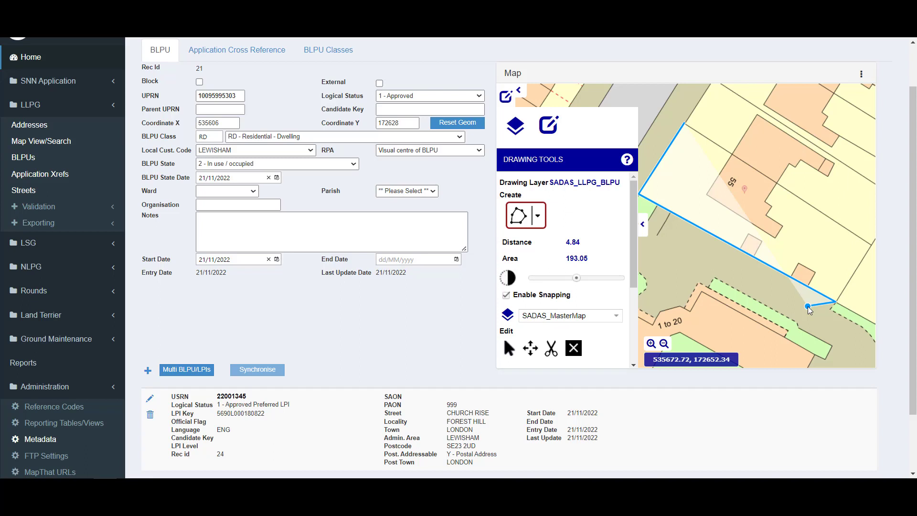
click(870, 244)
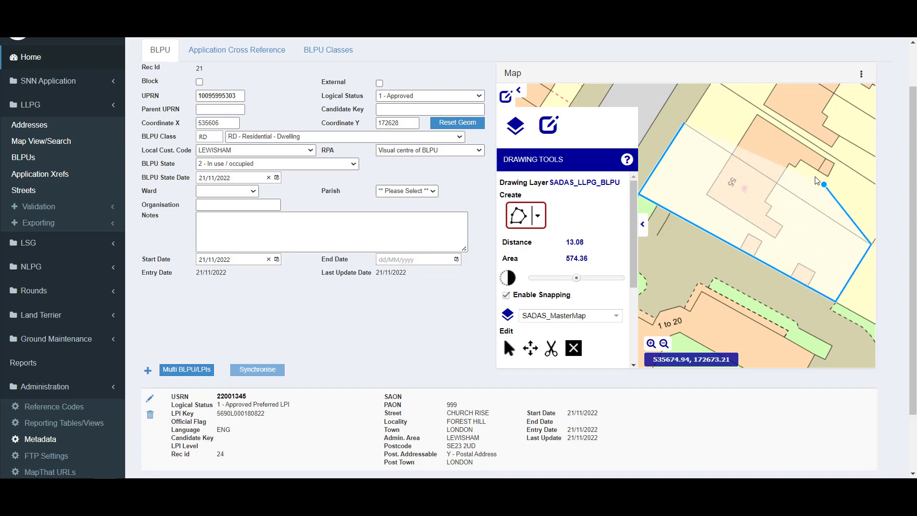
click(777, 183)
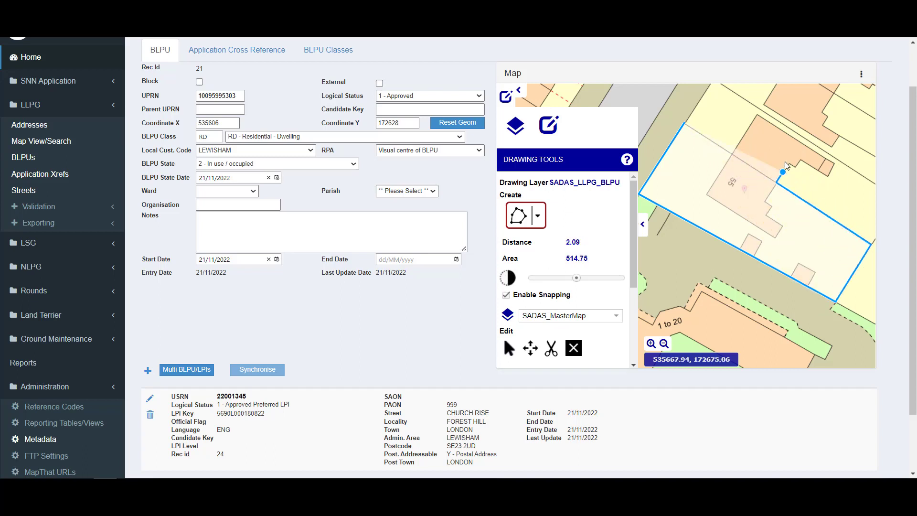
click(732, 154)
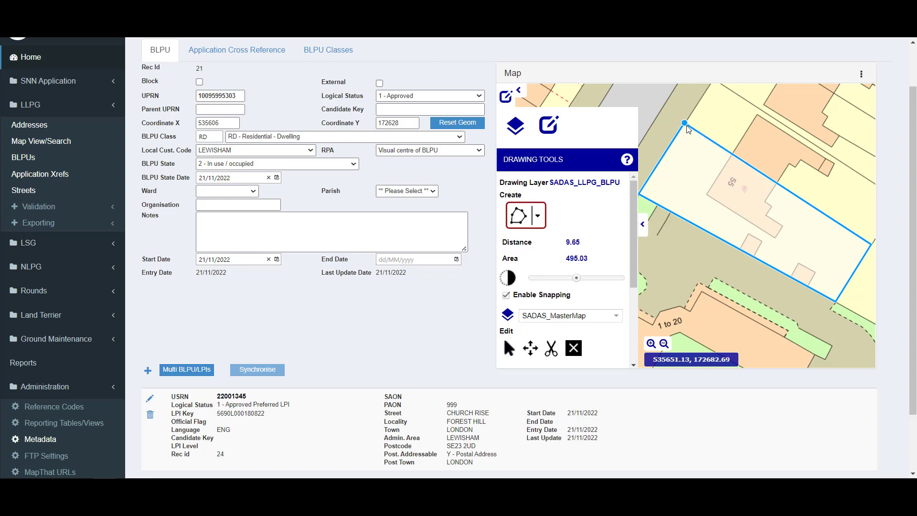
click(687, 126)
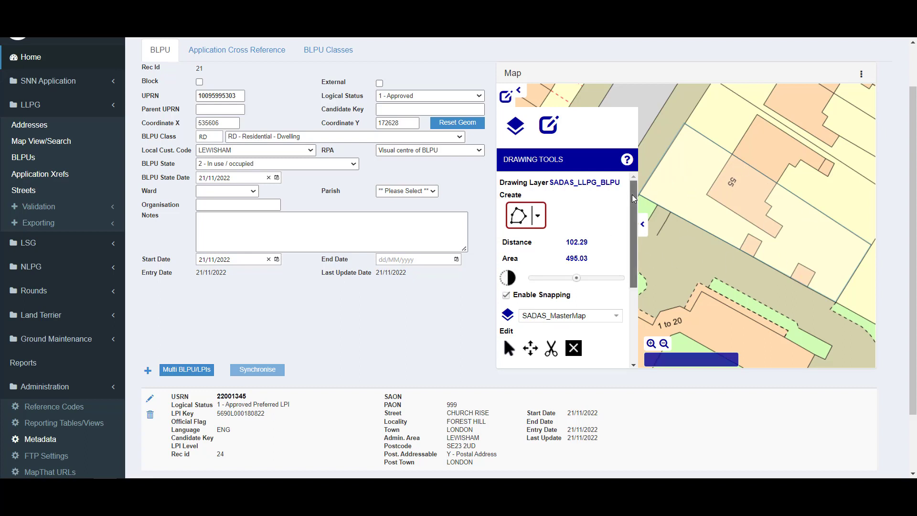
scroll(634, 199, down, 3)
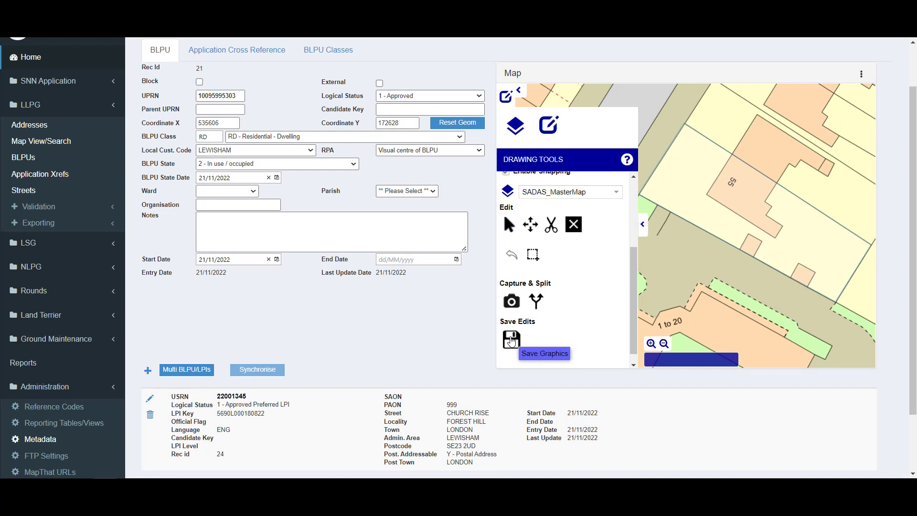
click(510, 340)
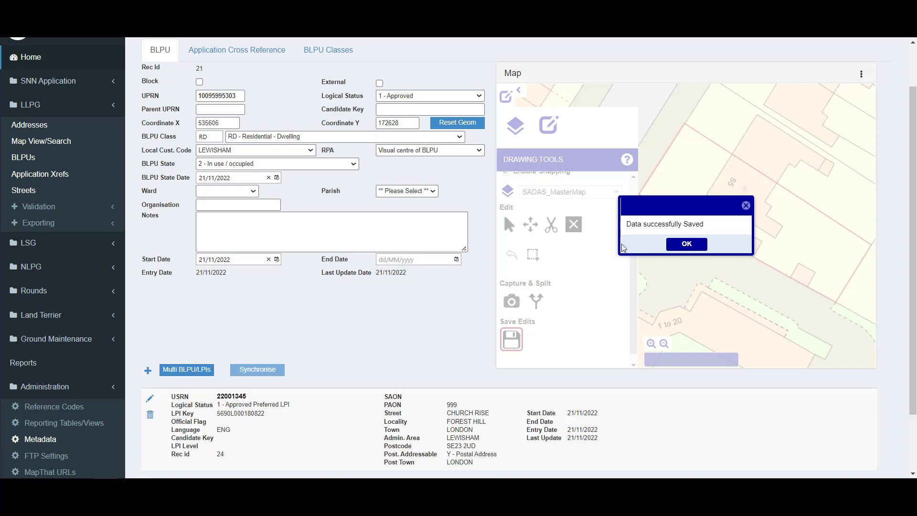
click(691, 245)
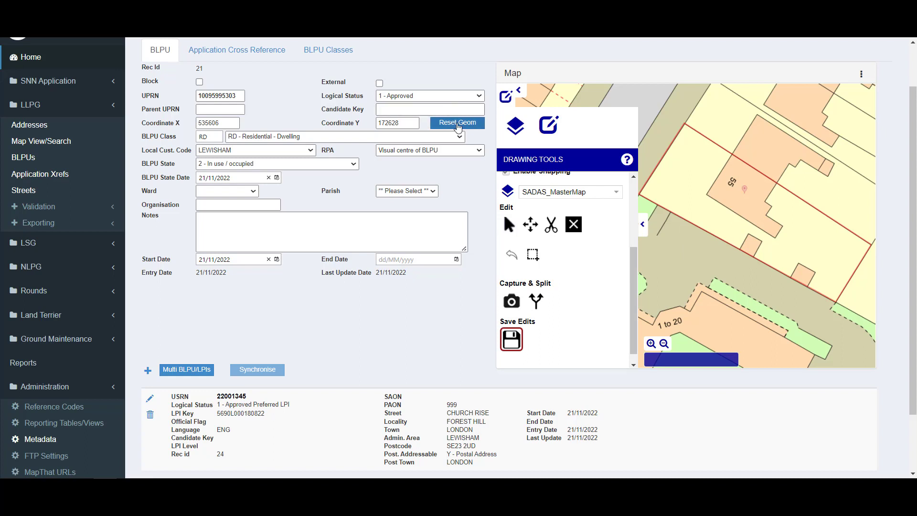
Step: Reset the BLPU geometry to the X/Y coordinate values, removing the saved polygon, and reload the address record
click(457, 125)
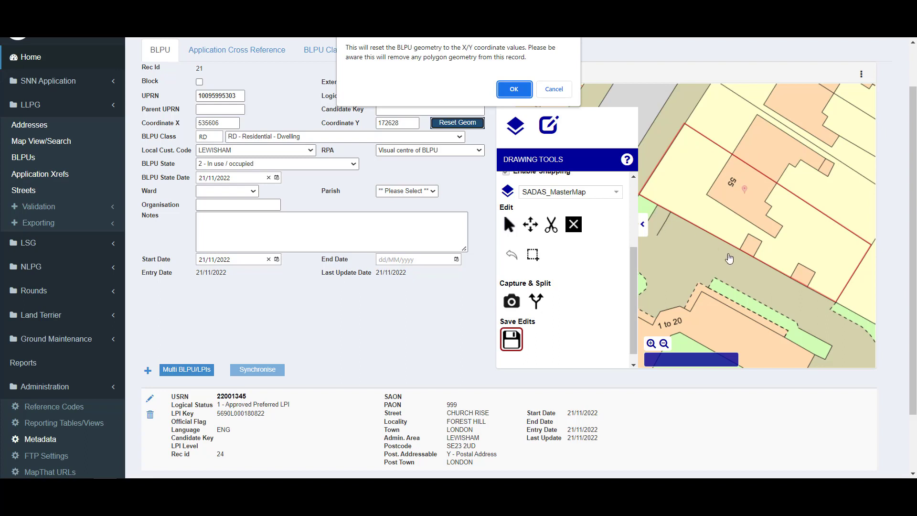
click(515, 90)
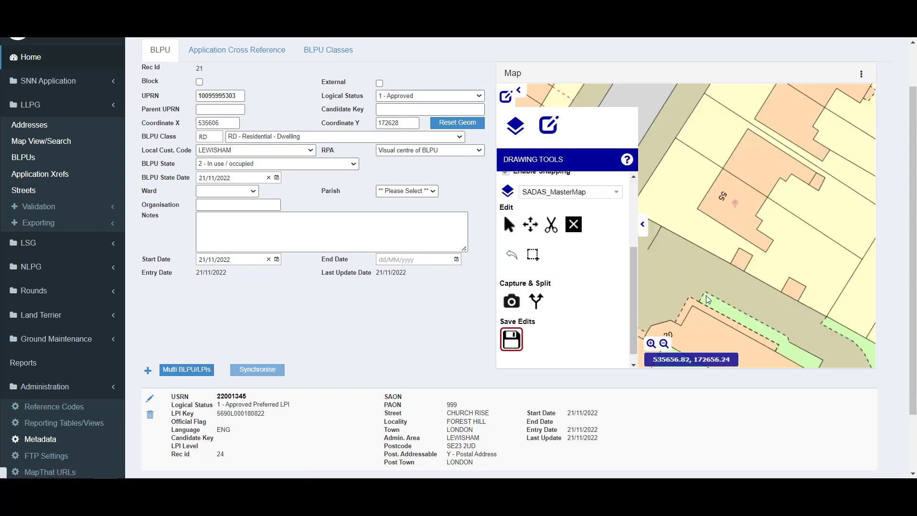
key(F5)
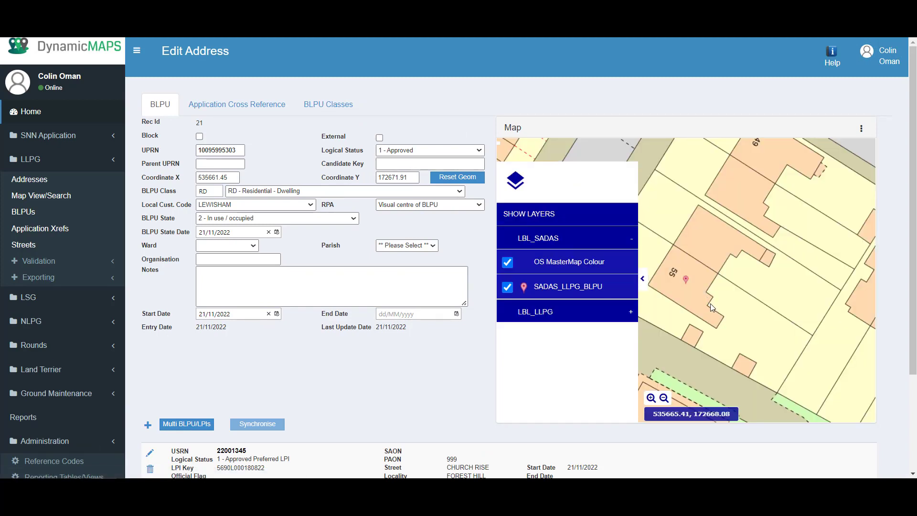
Step: Turn on map editing for the address and open the drawing tools for the SADAS_LLPG_BLPU layer
drag(710, 303, 758, 254)
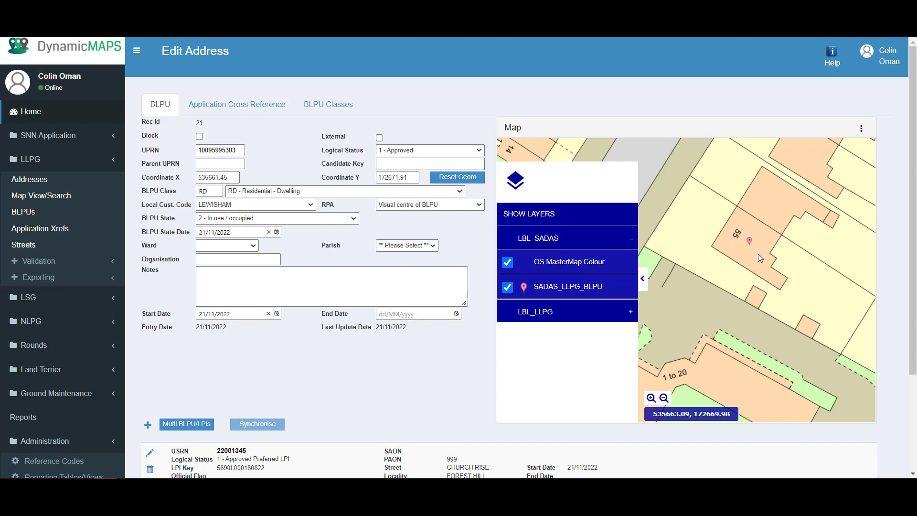
click(862, 129)
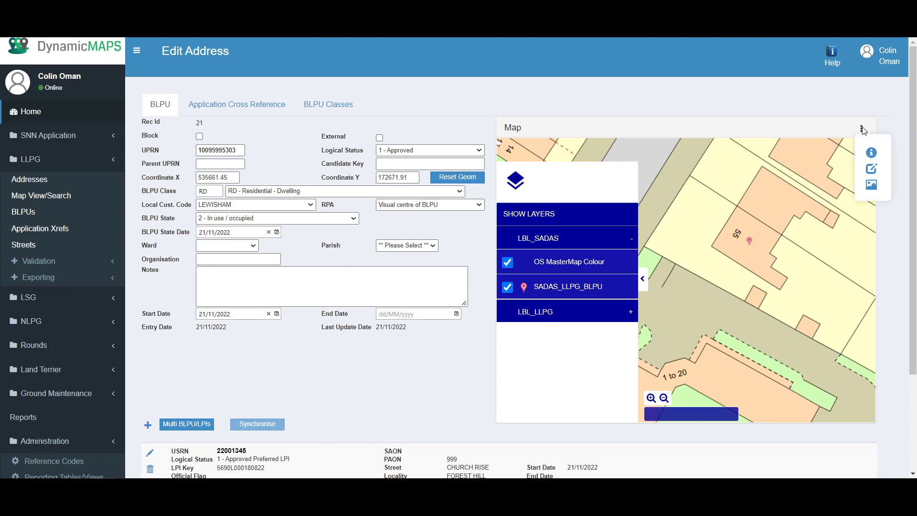
click(870, 170)
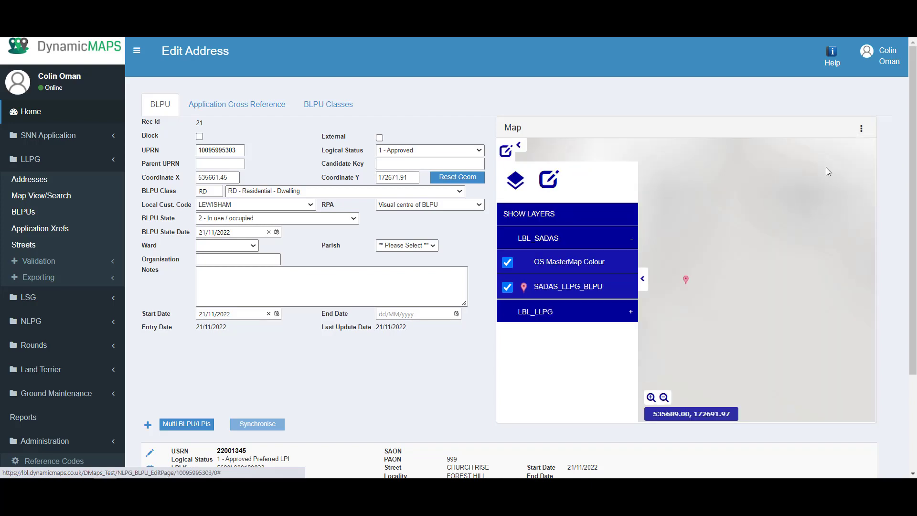
click(546, 181)
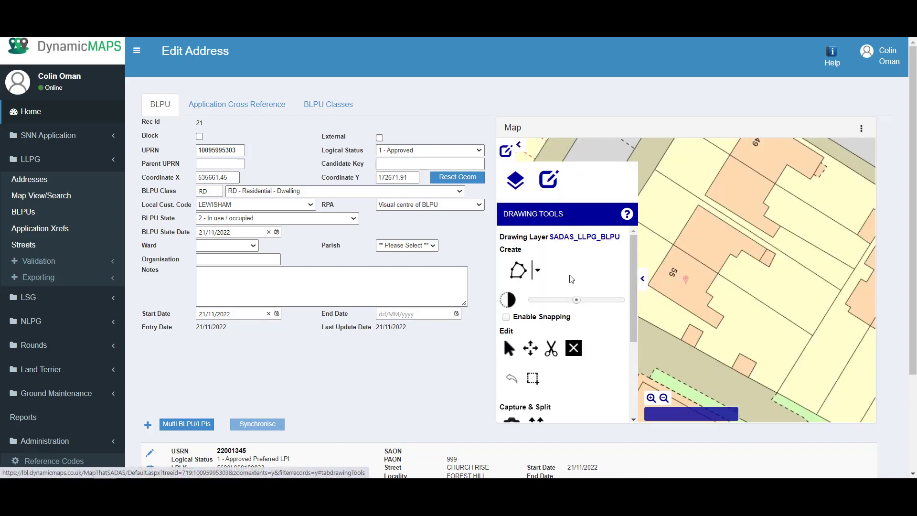
scroll(637, 273, down, 2)
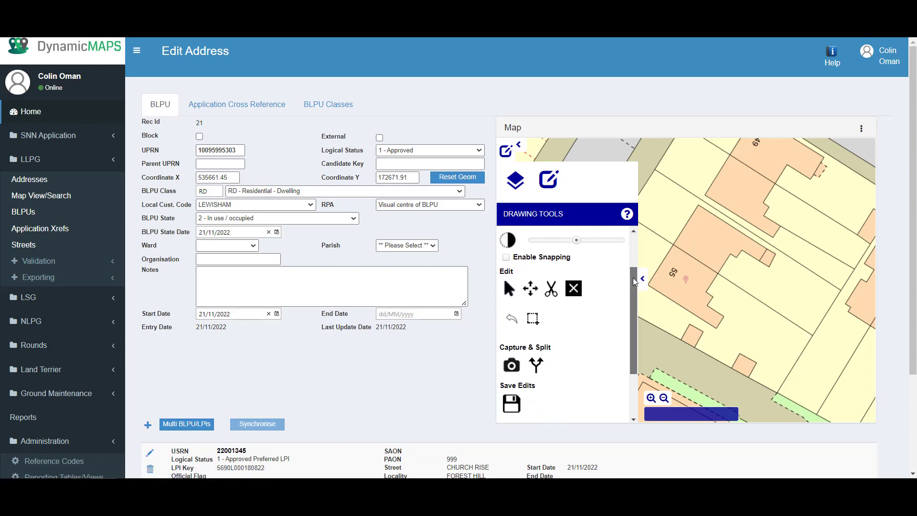
scroll(517, 267, up, 2)
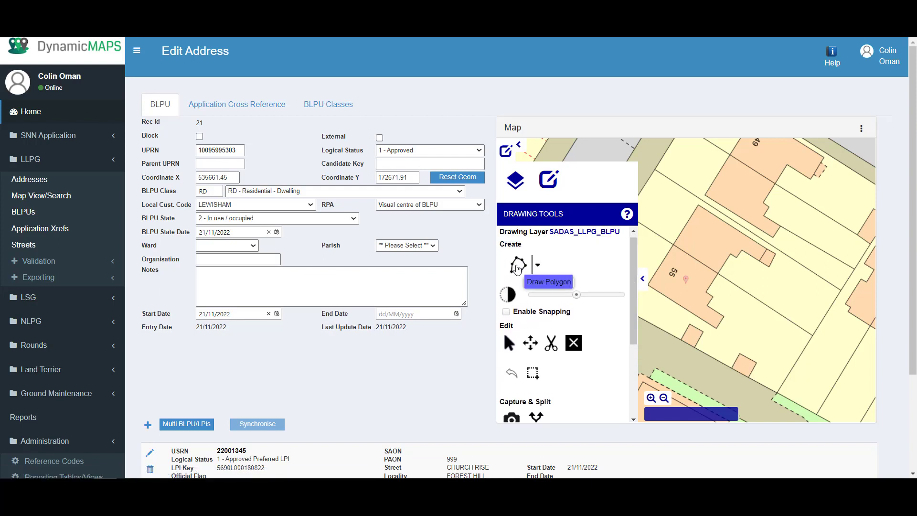
Step: Start Capture Shape with building 55 in view and choose SADAS_MasterMap as the layer to select from
drag(633, 267, 634, 301)
drag(704, 303, 747, 292)
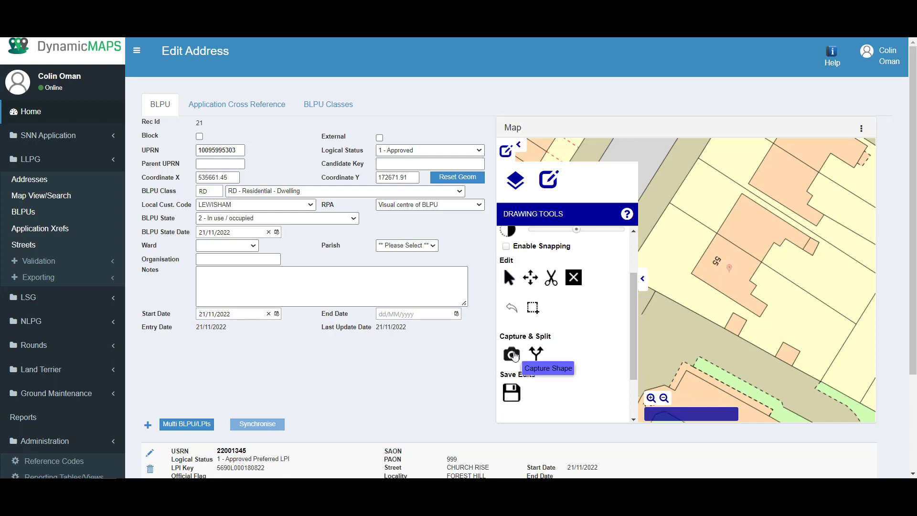
click(513, 354)
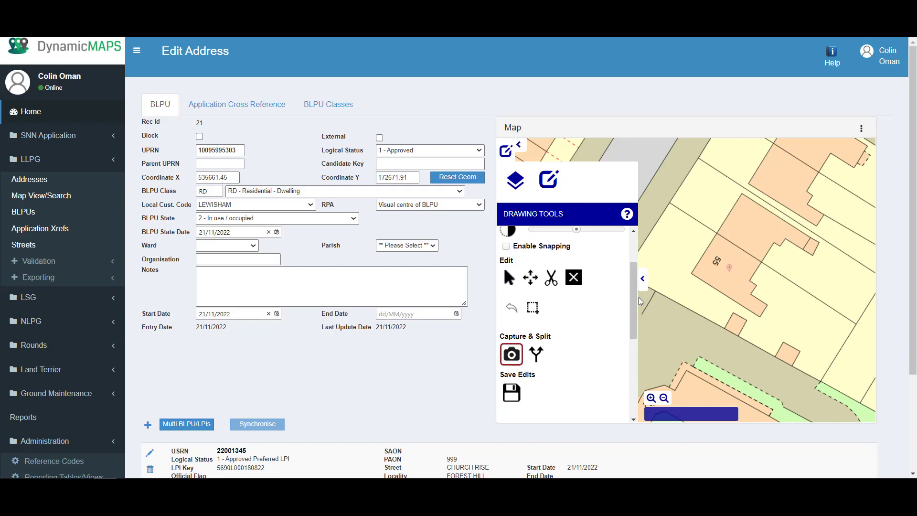
drag(635, 273, 635, 368)
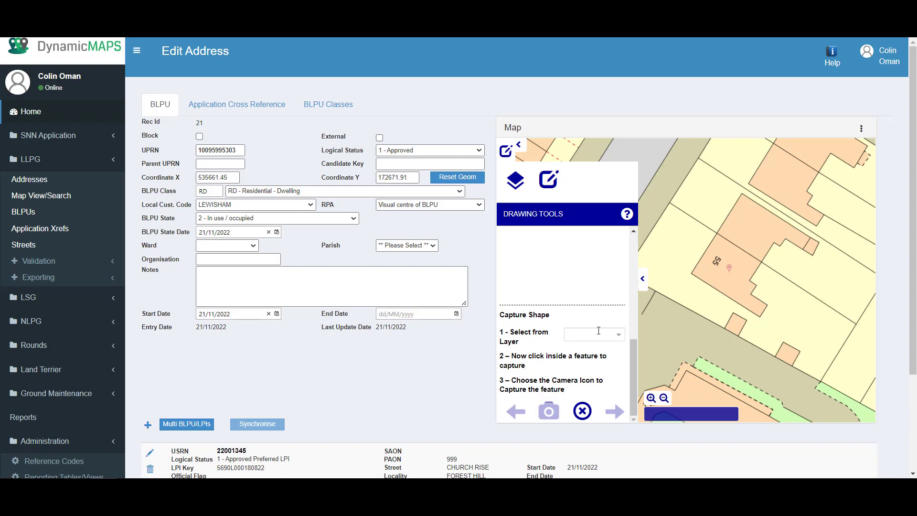
click(620, 337)
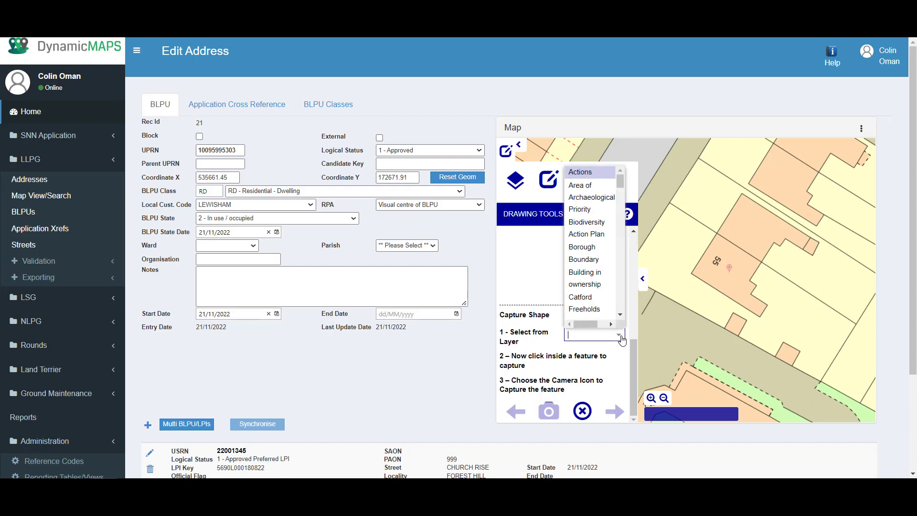
text(s)
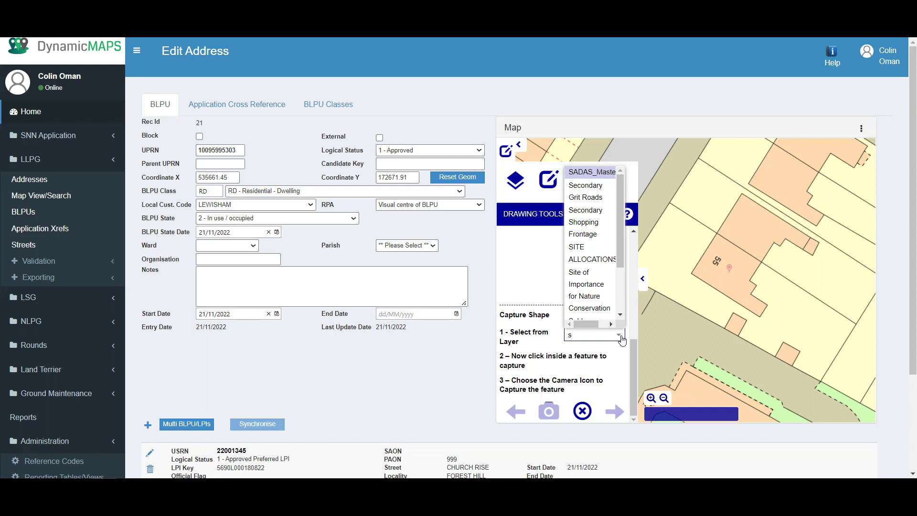
click(590, 176)
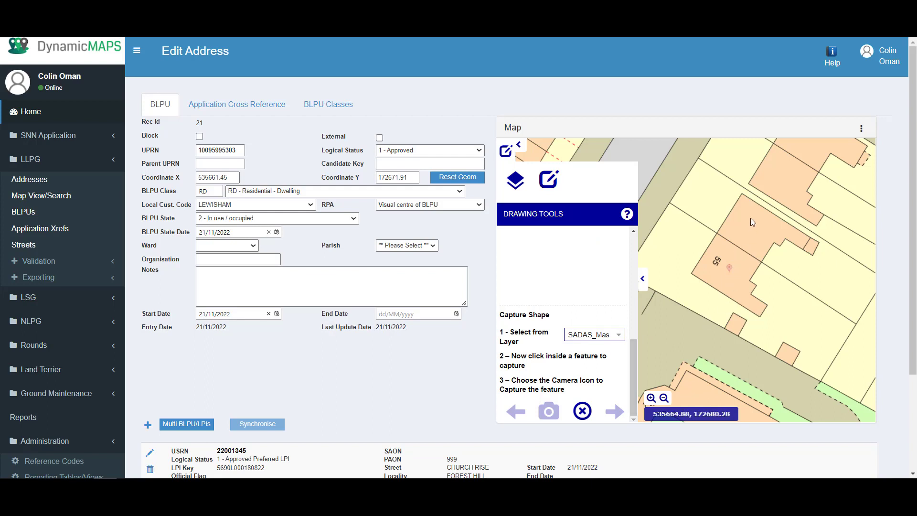
Step: Capture the MasterMap outline of building 55 as the BLPU shape and save the edit
click(727, 251)
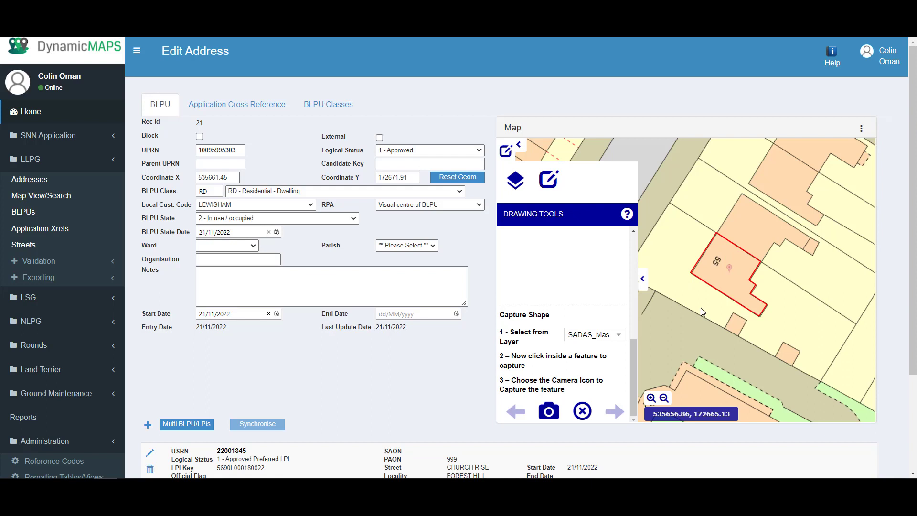
click(550, 412)
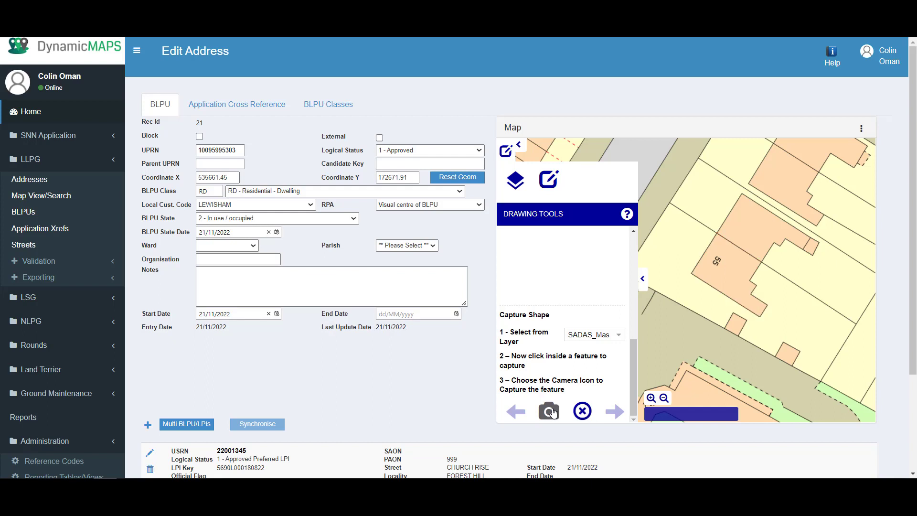
drag(632, 377, 632, 321)
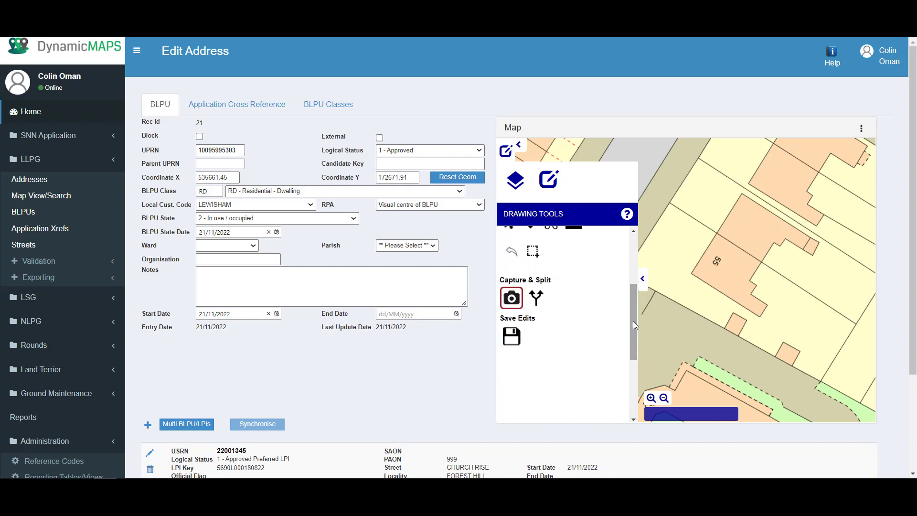
click(512, 338)
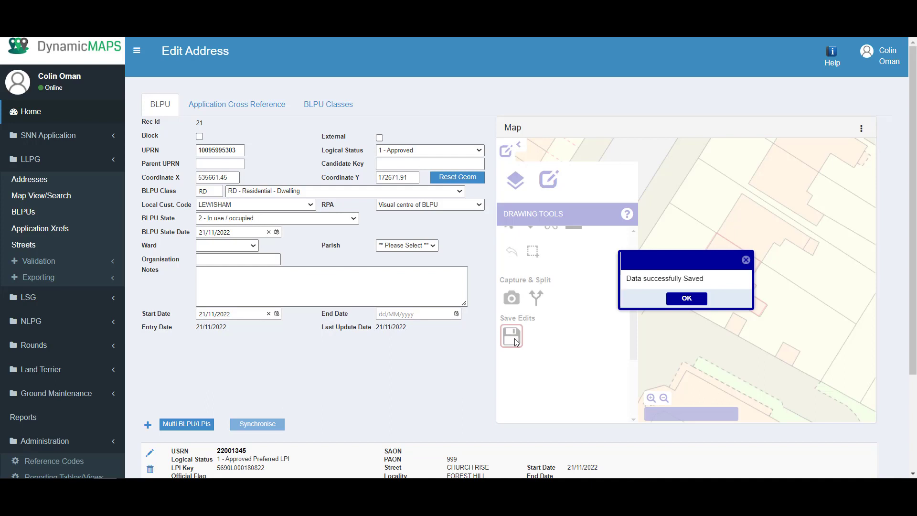
click(697, 300)
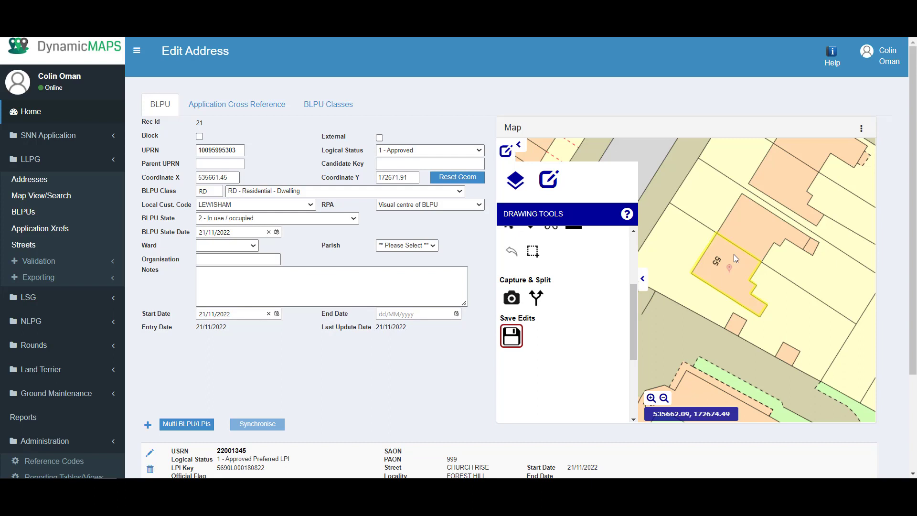
Step: Save the address record and close it, returning to the address list
drag(913, 188, 912, 291)
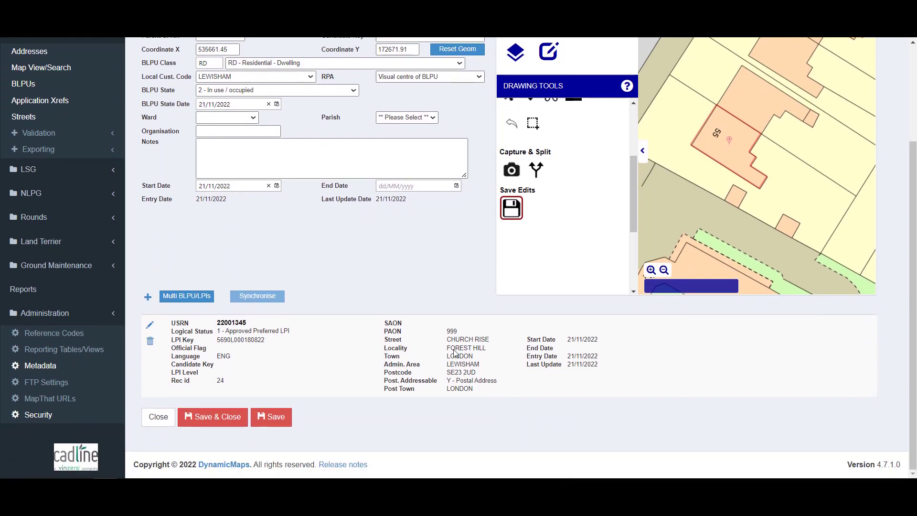
click(219, 418)
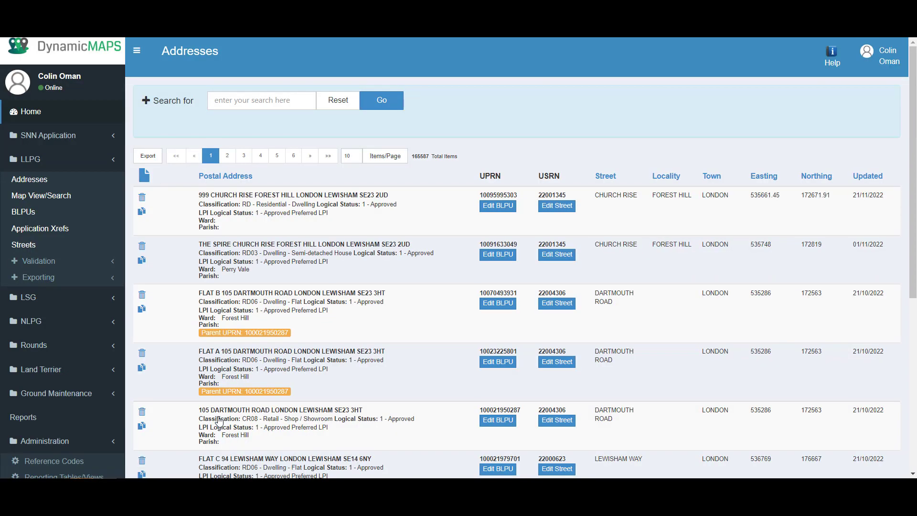